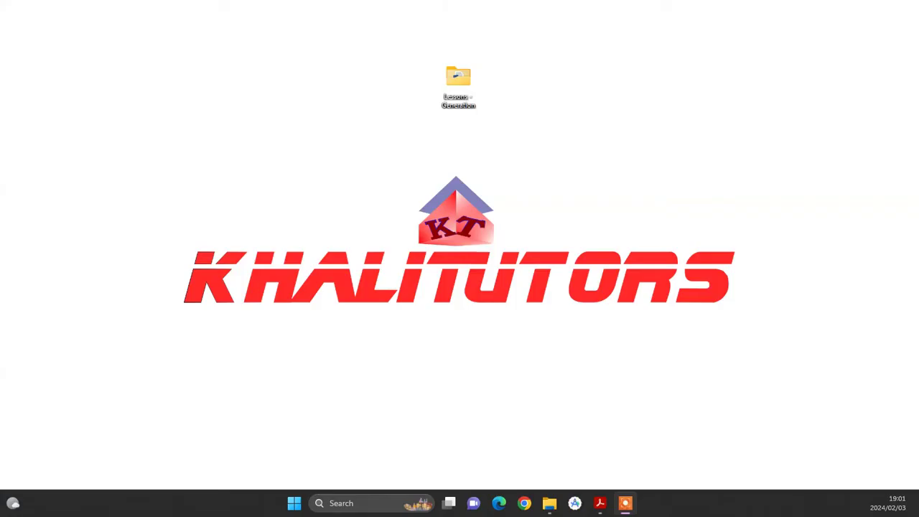
Find and launch Word 2016, then create a new blank document
click(382, 503)
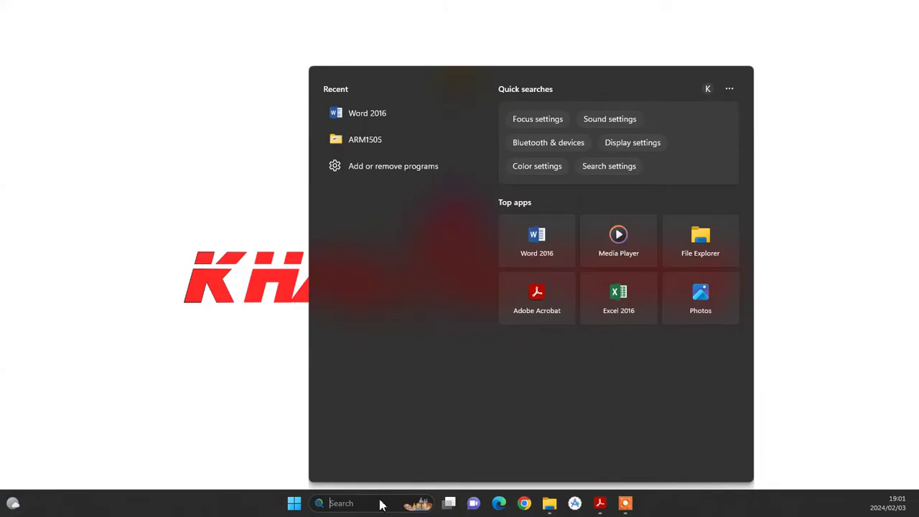
text(word)
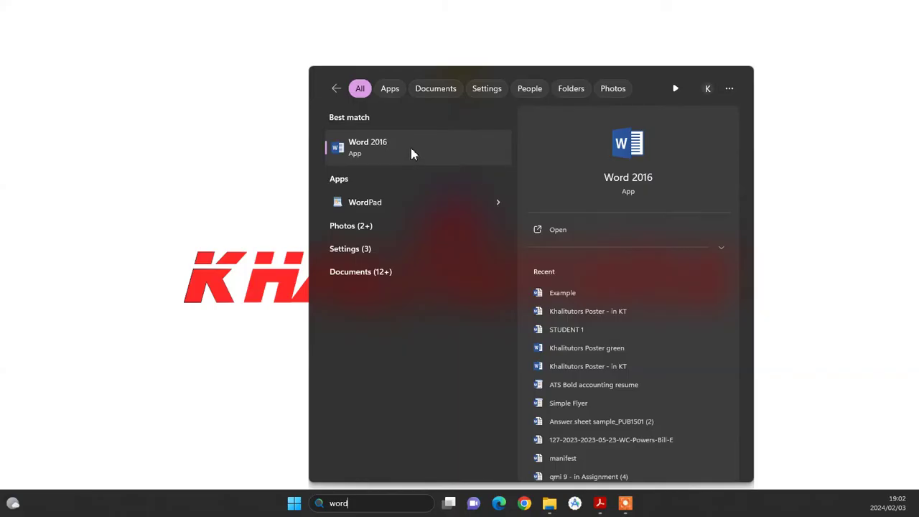
click(413, 155)
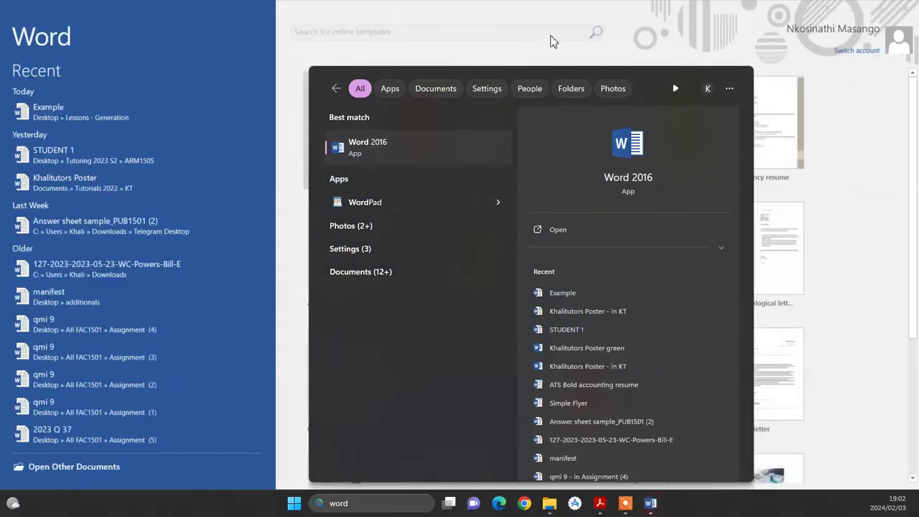
click(662, 47)
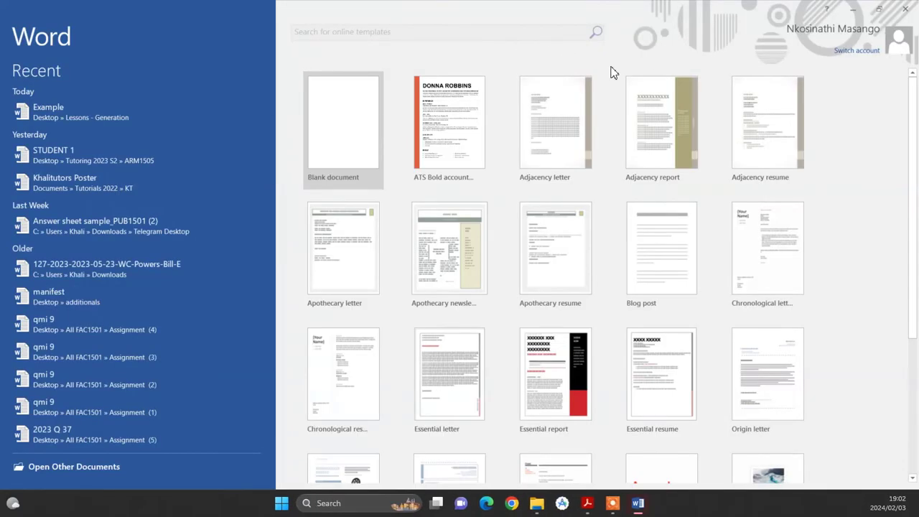
click(348, 148)
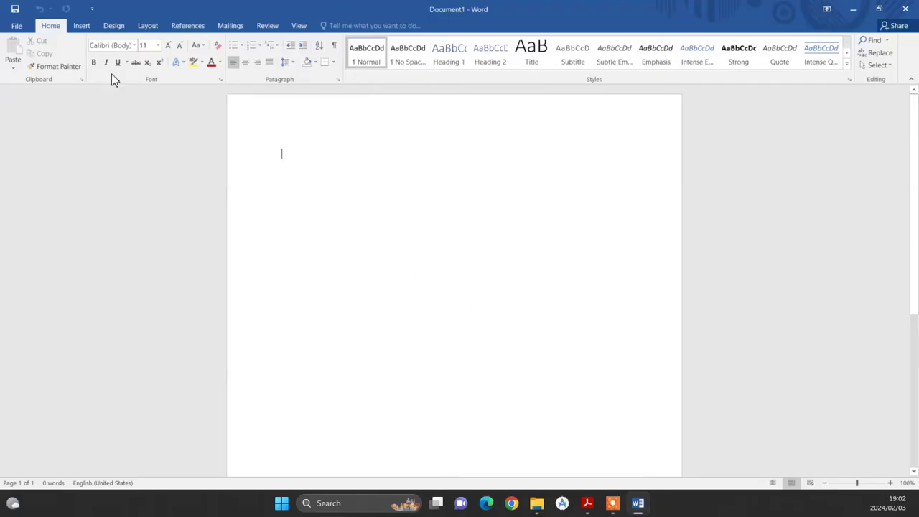
Draw a rectangle about 4.88" wide and 2.59" high on the page and shift it slightly down and to the right
click(81, 26)
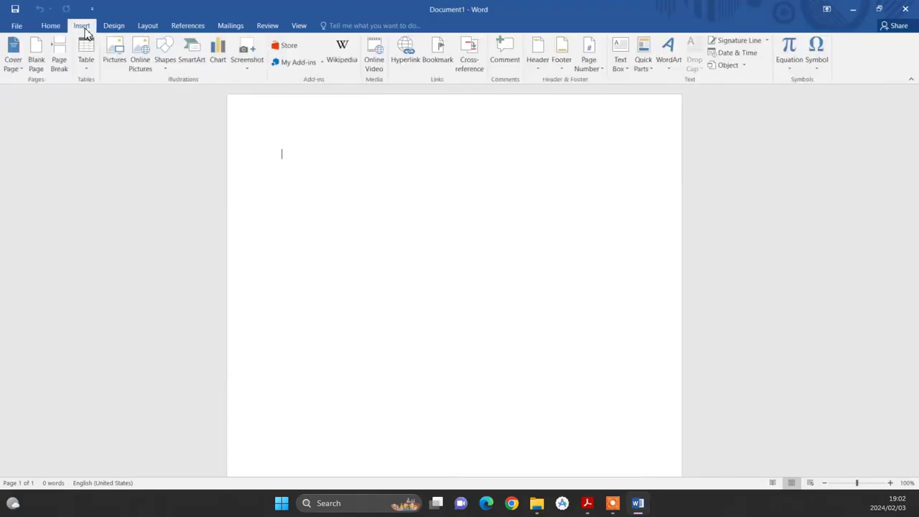
click(166, 65)
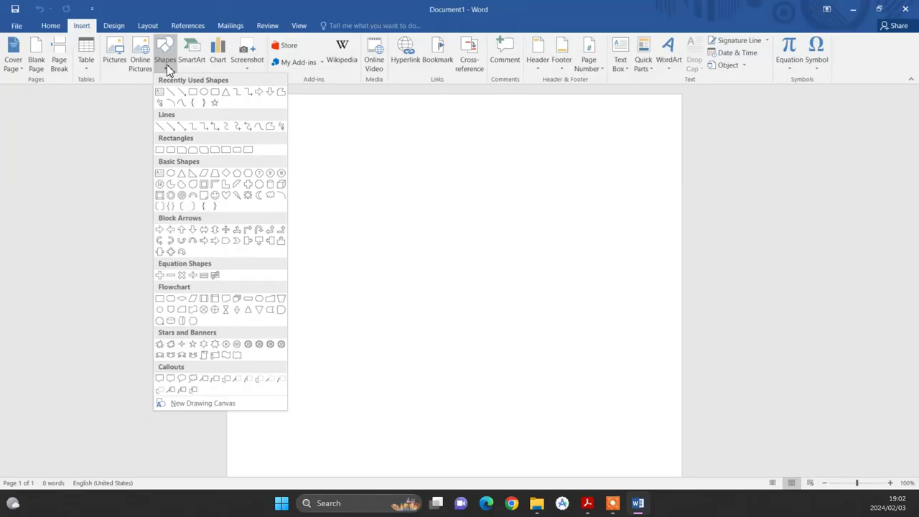
click(193, 94)
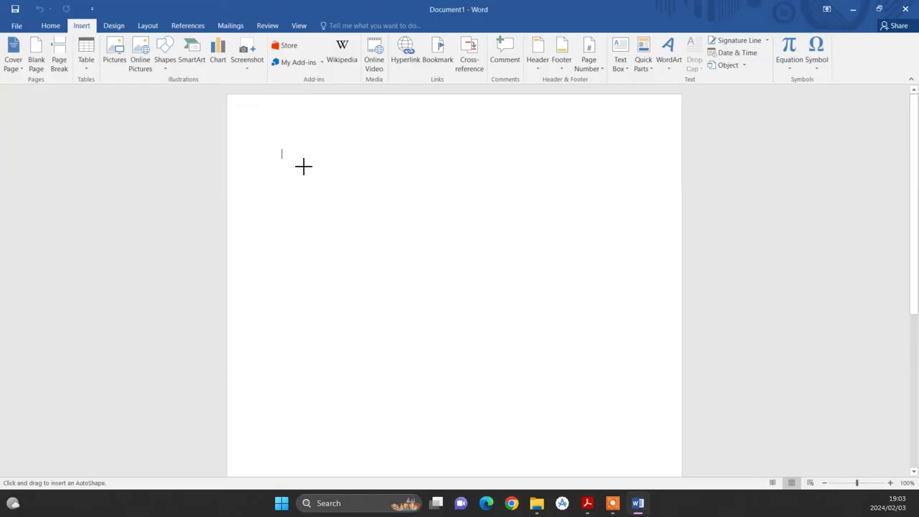
drag(303, 167, 579, 288)
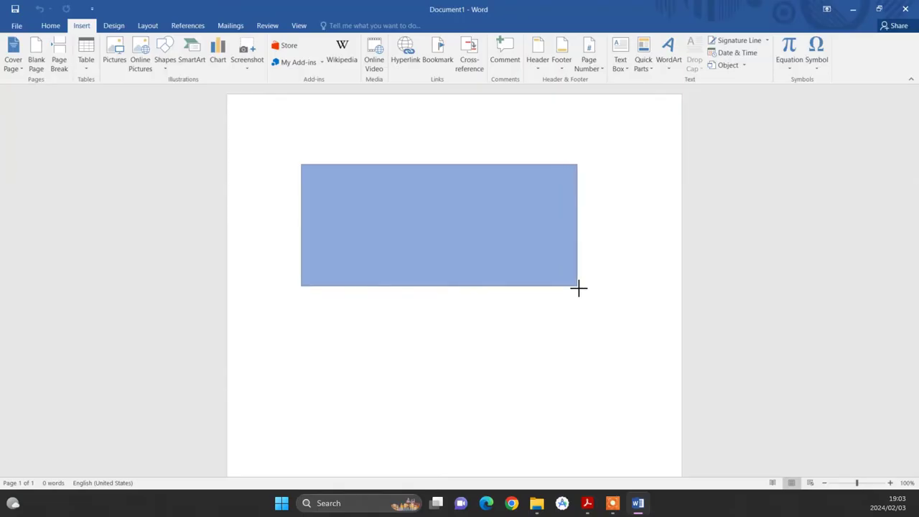
drag(578, 288, 571, 308)
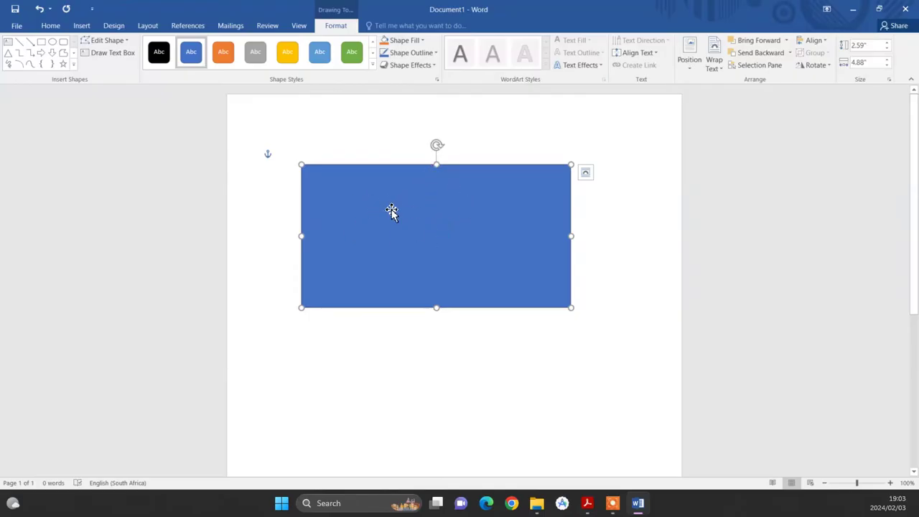
drag(392, 209, 420, 228)
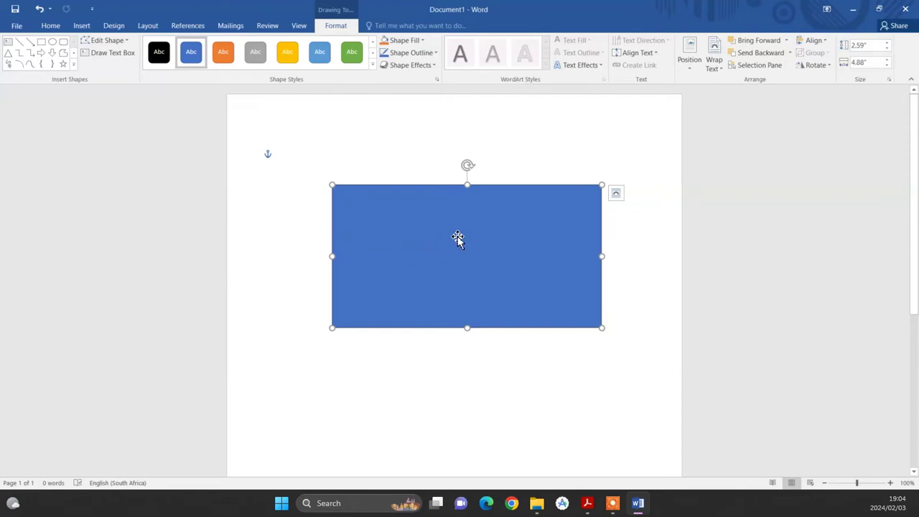
Add the labels "Name :", "Student Number:" and "Module Code:" on separate lines inside the rectangle
text(N)
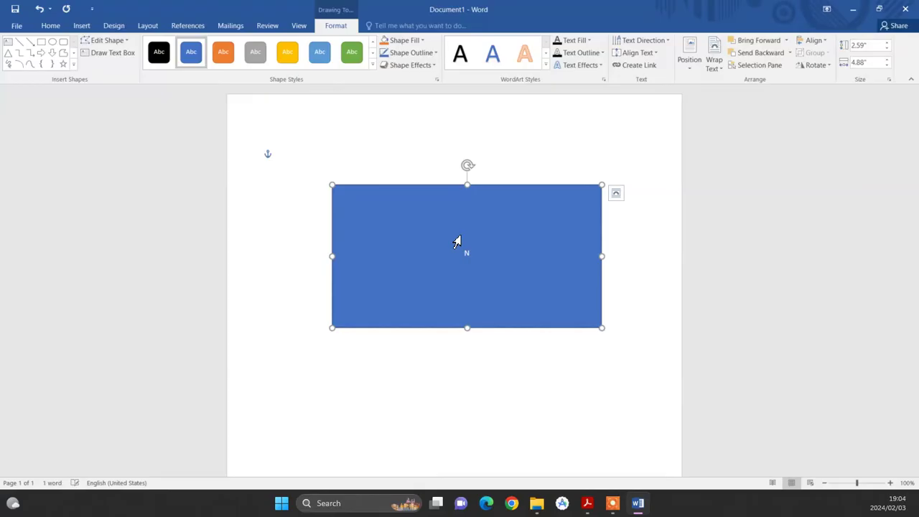
text(ame :)
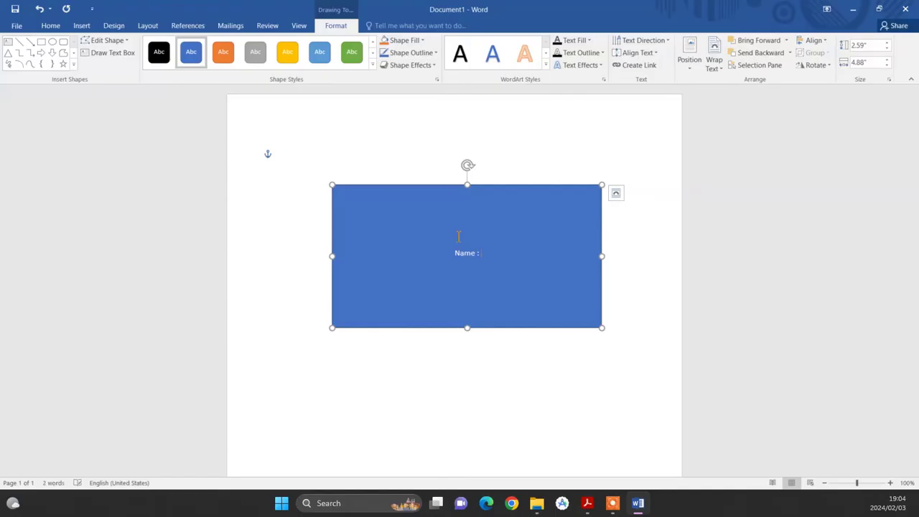
key(Return)
text(Student Number)
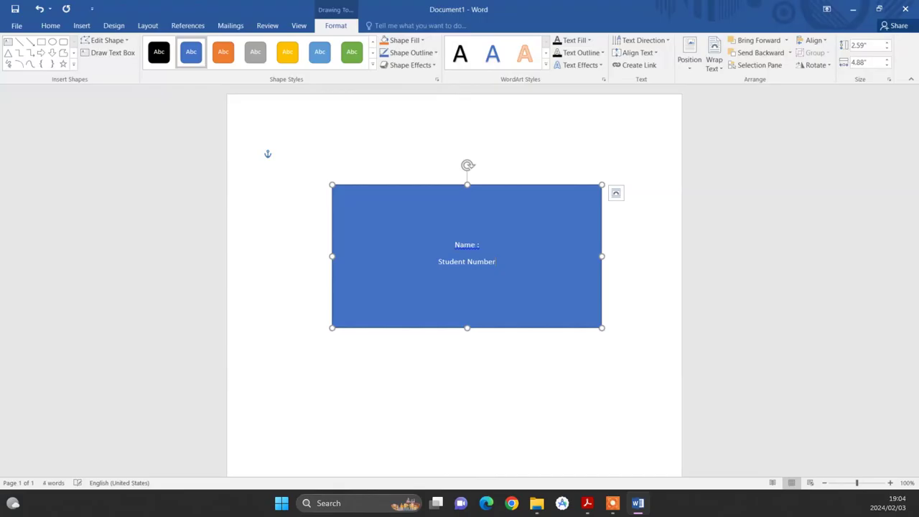
text(:)
key(Return)
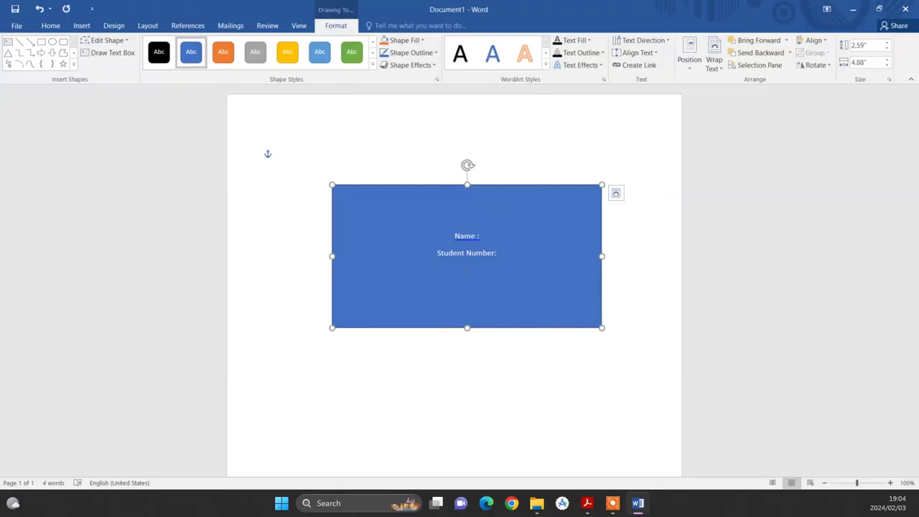
text(Modue)
key(BackSpace)
text(le Code:)
key(Return)
Add the labels "Assignment Number:" and "Date Submitted:" on separate lines below the module code label
text(A)
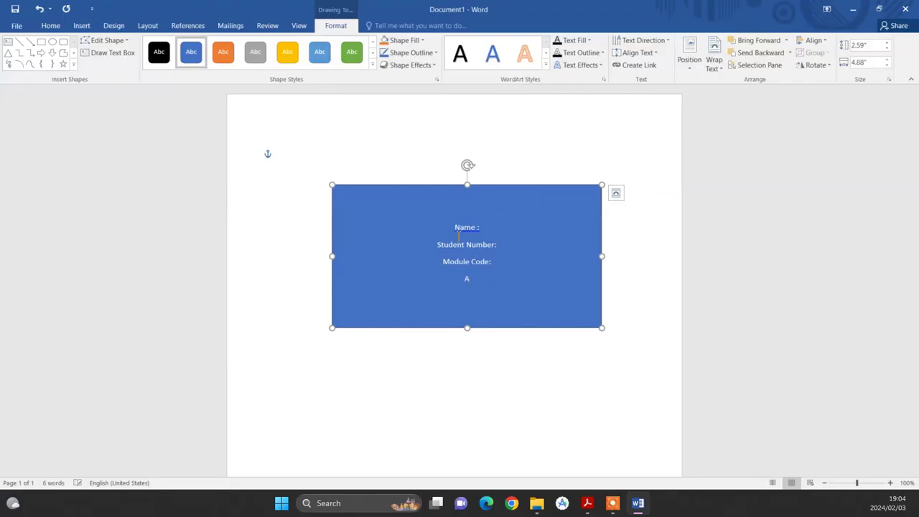
text(ssignmen)
text(t Number:)
key(BackSpace)
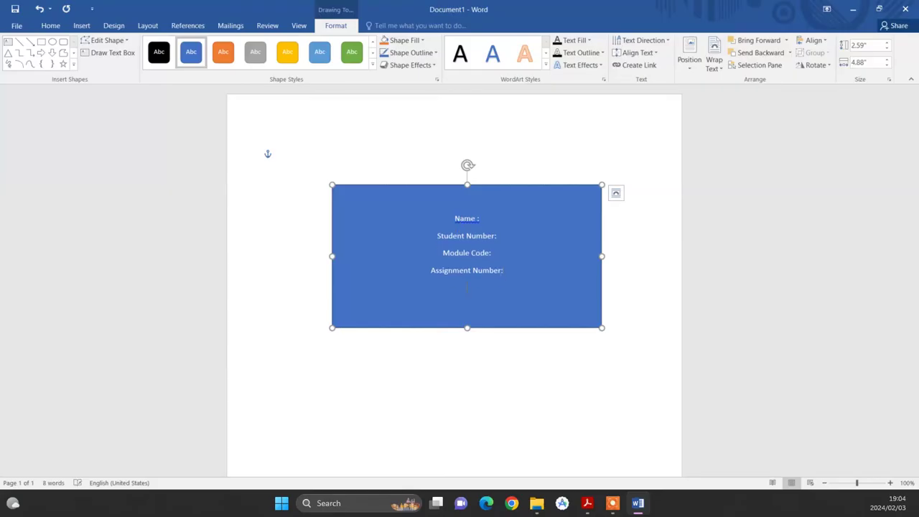
text(Date Sub)
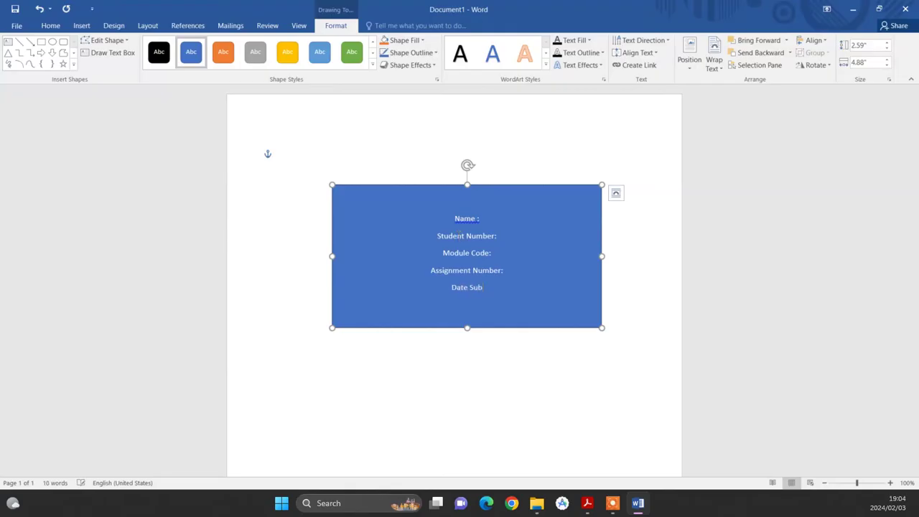
text(mitte)
text(d)
text(:)
Fill in the name as Khali Tutors and enter the full student number on its label's line
text(Khal)
text(i)
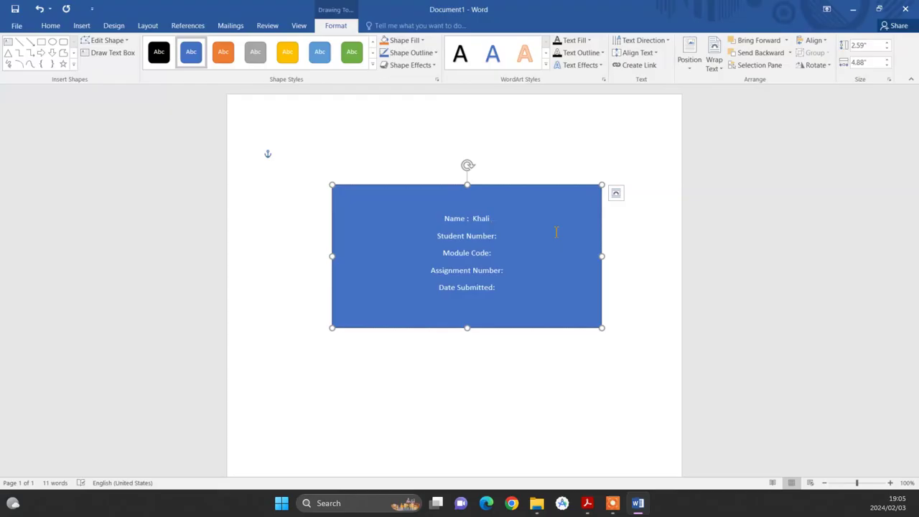
text( Tutors)
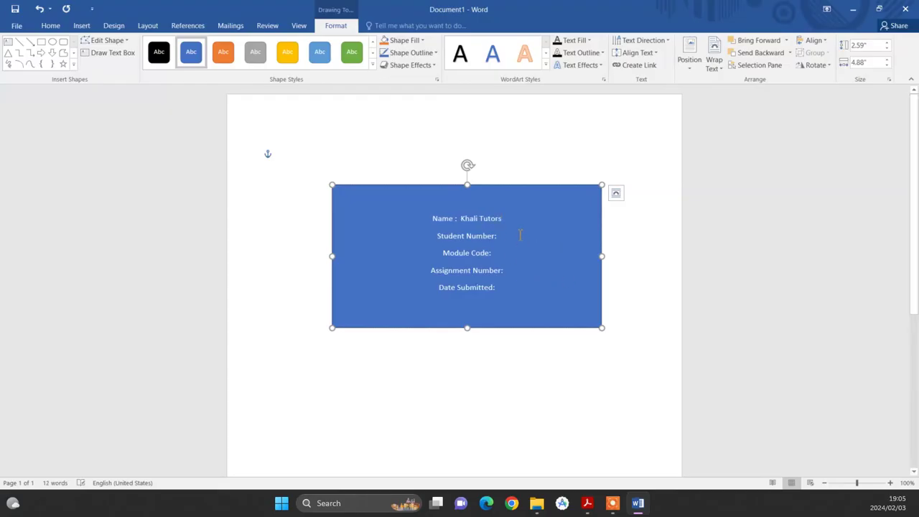
key(Down)
text(12)
key(Return)
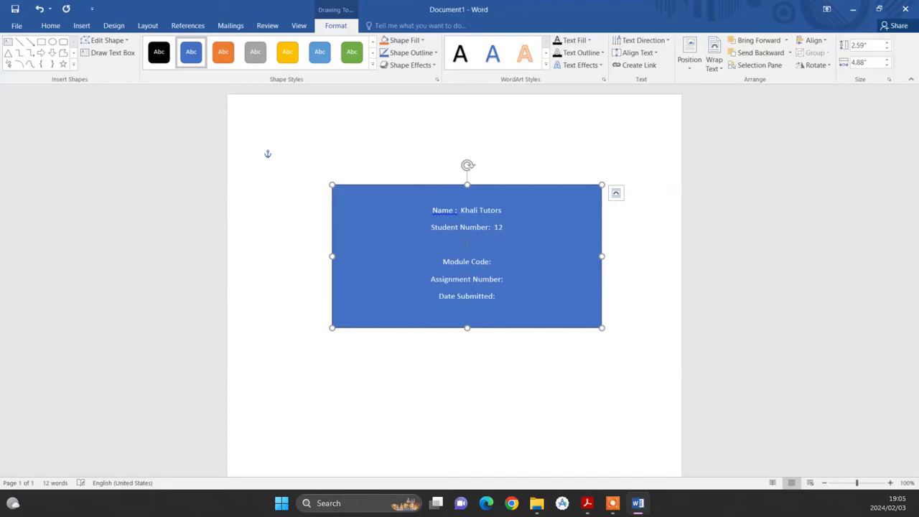
text(45678)
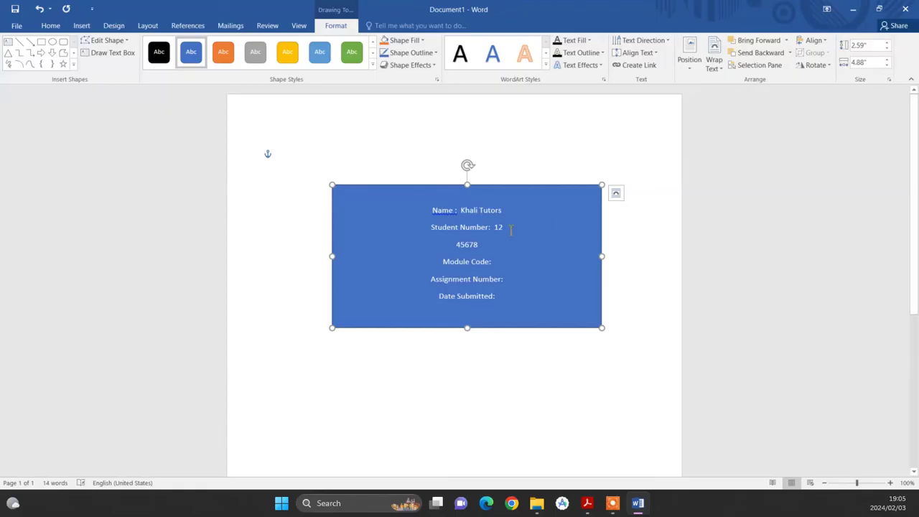
click(511, 228)
key(Delete)
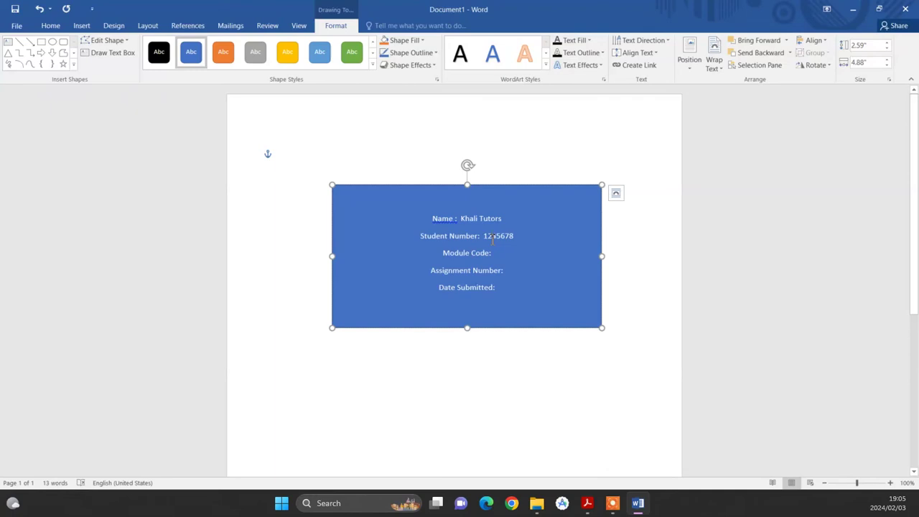
text(3)
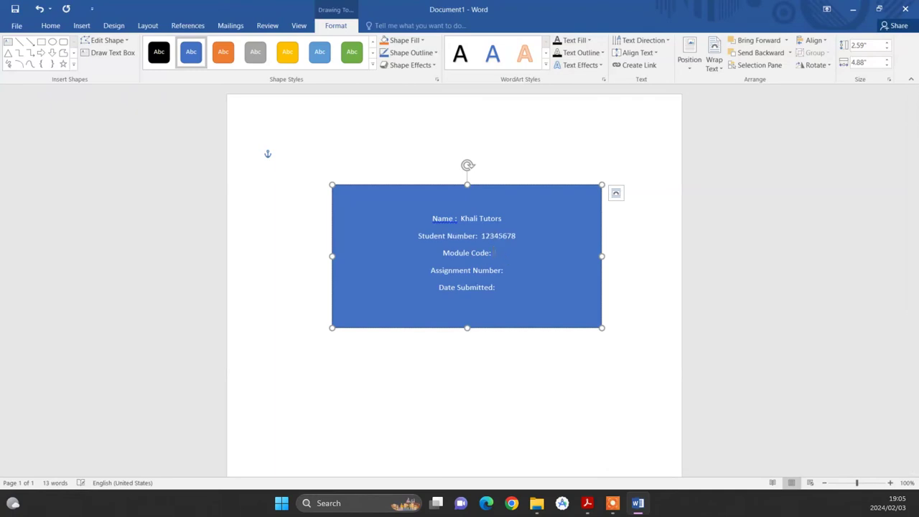
Fill in ENG1503 as the module code and 1 as the assignment number
text(ENG1503)
click(522, 273)
text(1)
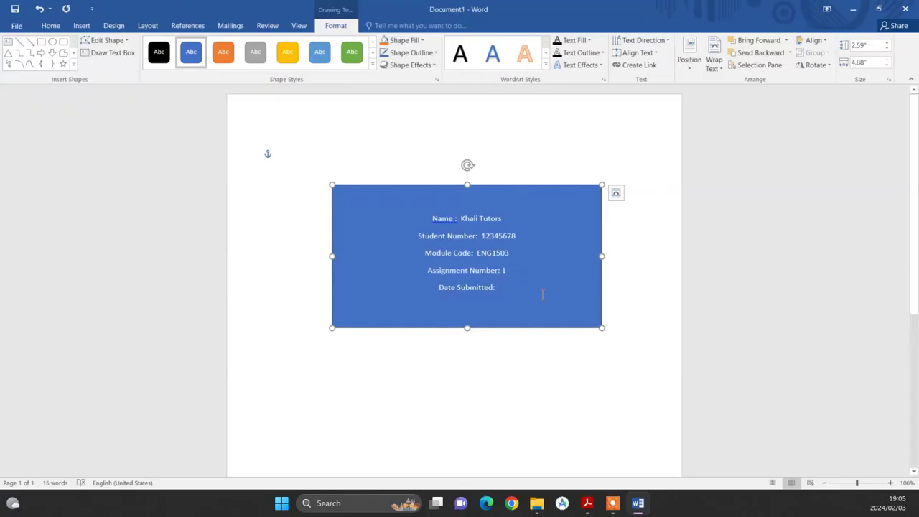
Fill in 04 February 2024 as the submission date
text(  04)
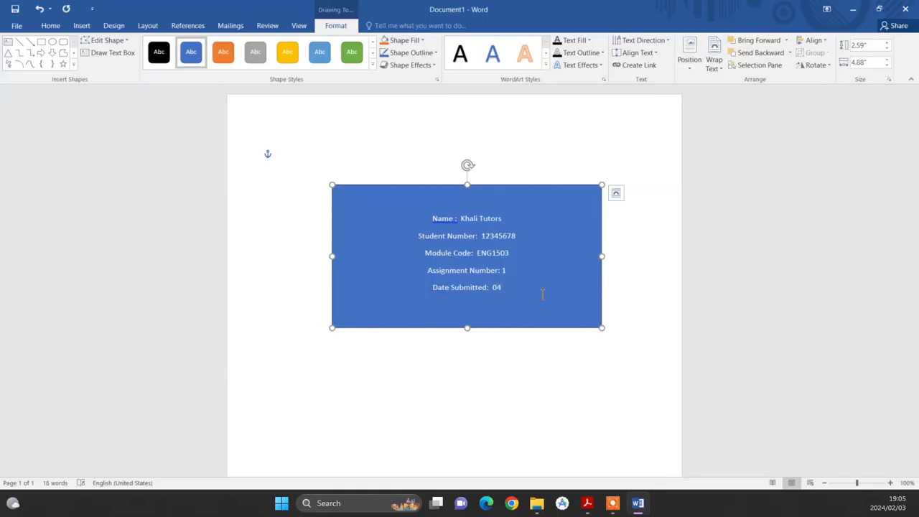
text( February 0)
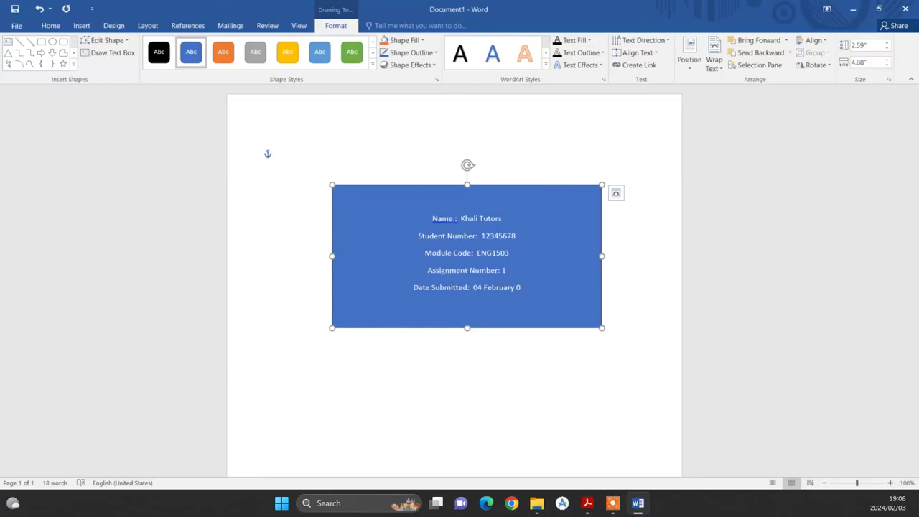
key(BackSpace)
text(2024)
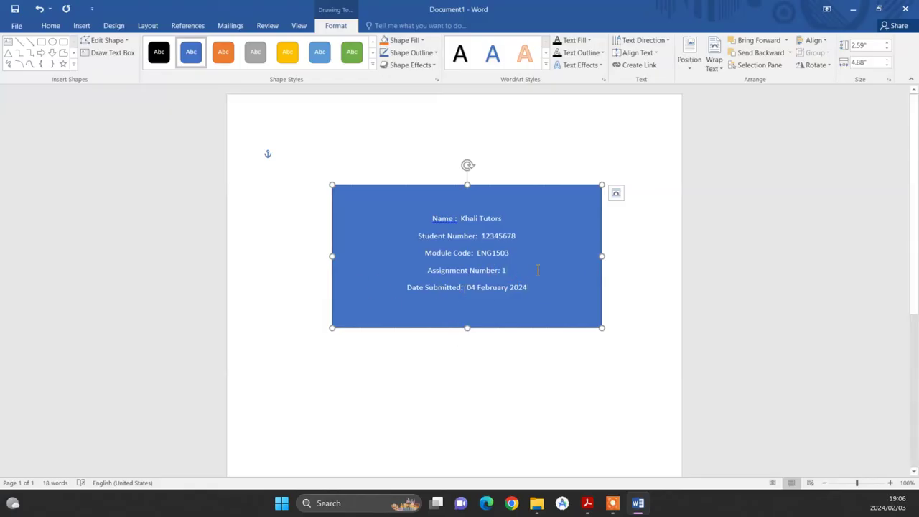
Correct "Name :" to "Name:" and set all the text in the rectangle to font size 16
right_click(447, 222)
click(477, 238)
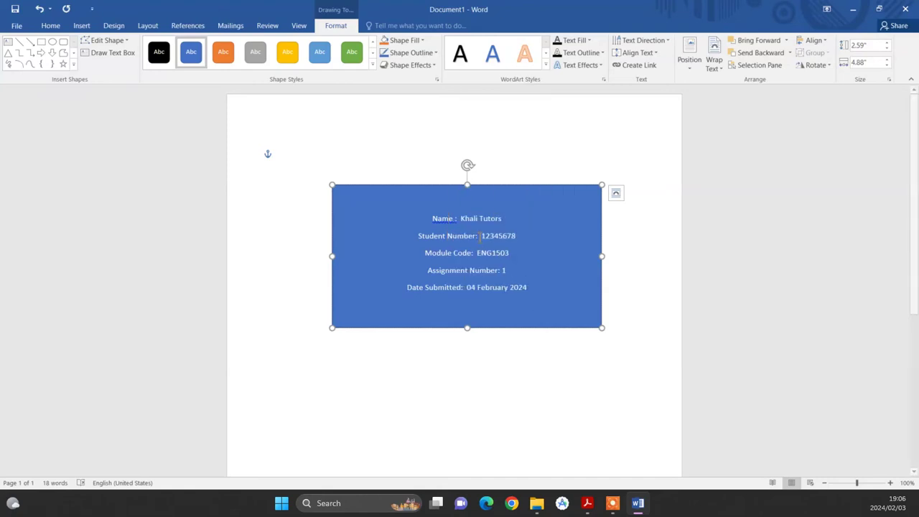
drag(503, 320, 425, 219)
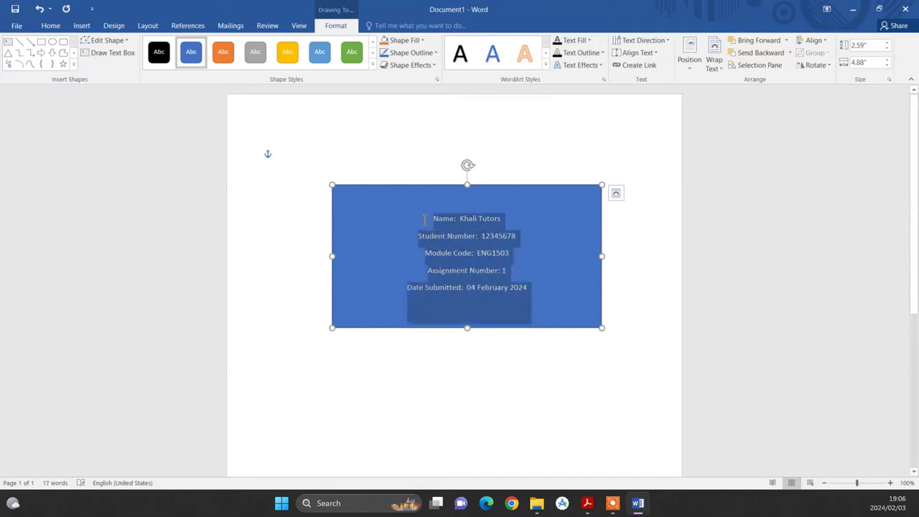
click(50, 26)
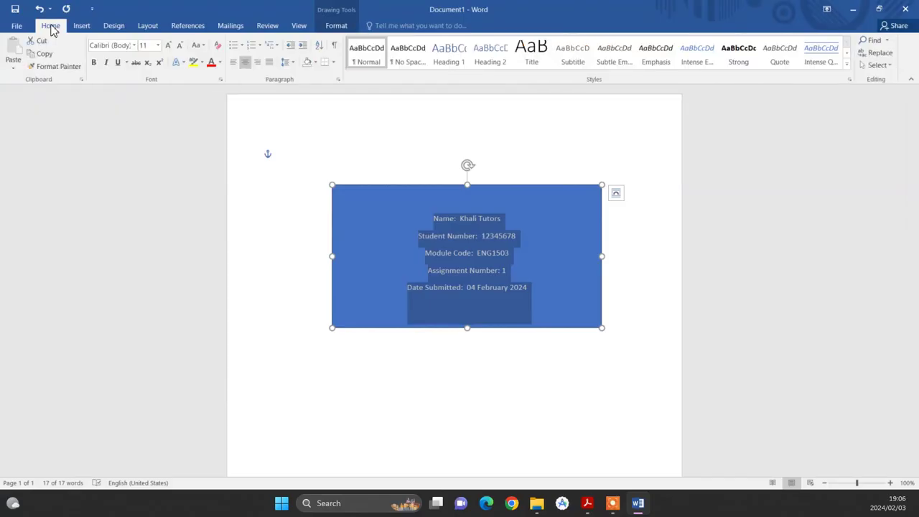
click(513, 258)
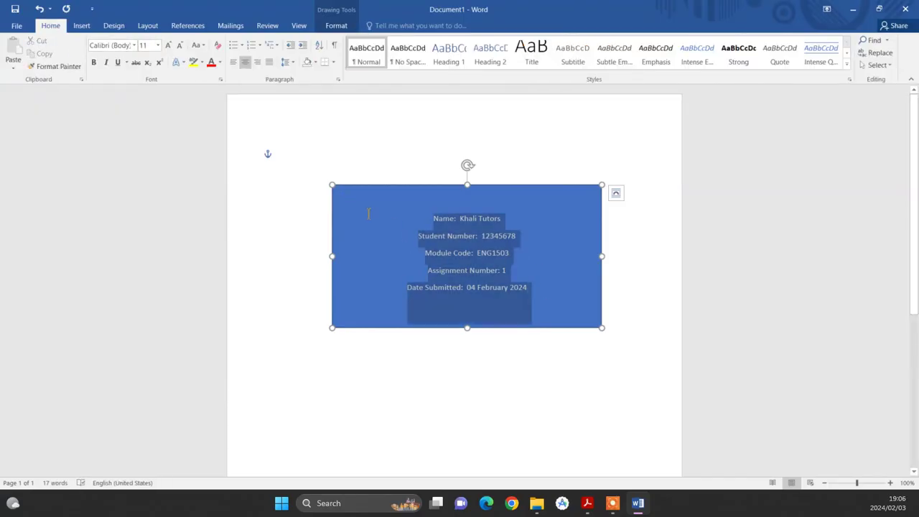
click(158, 45)
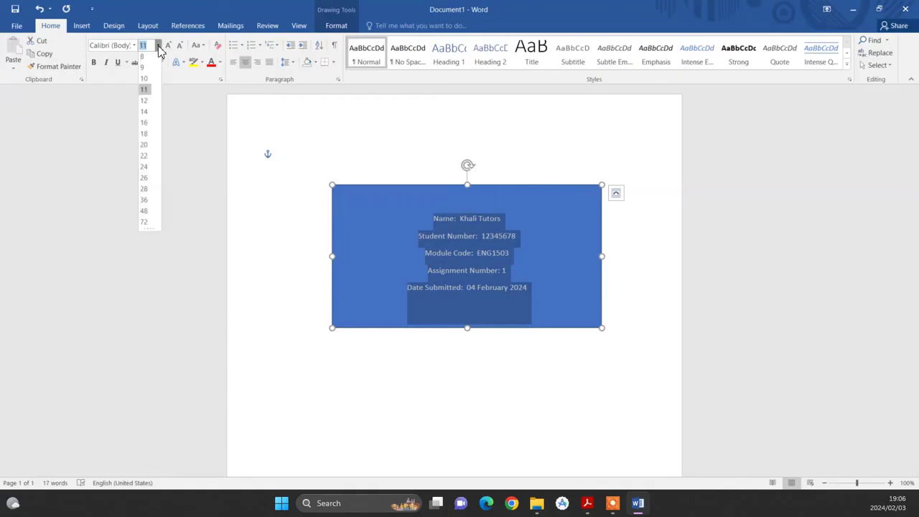
click(144, 125)
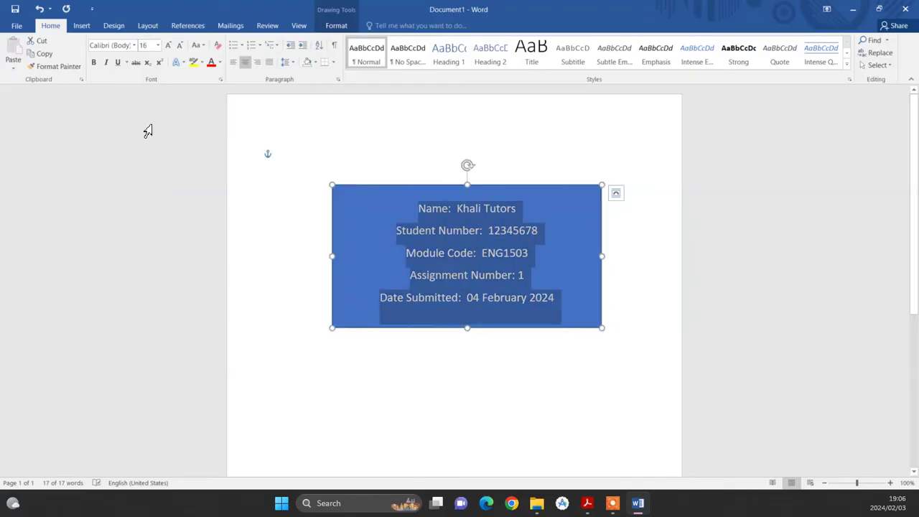
click(158, 46)
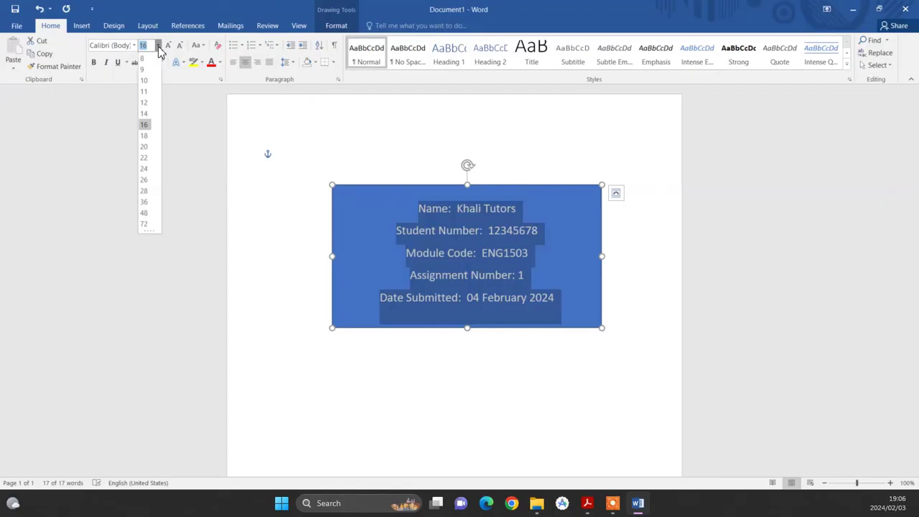
click(147, 128)
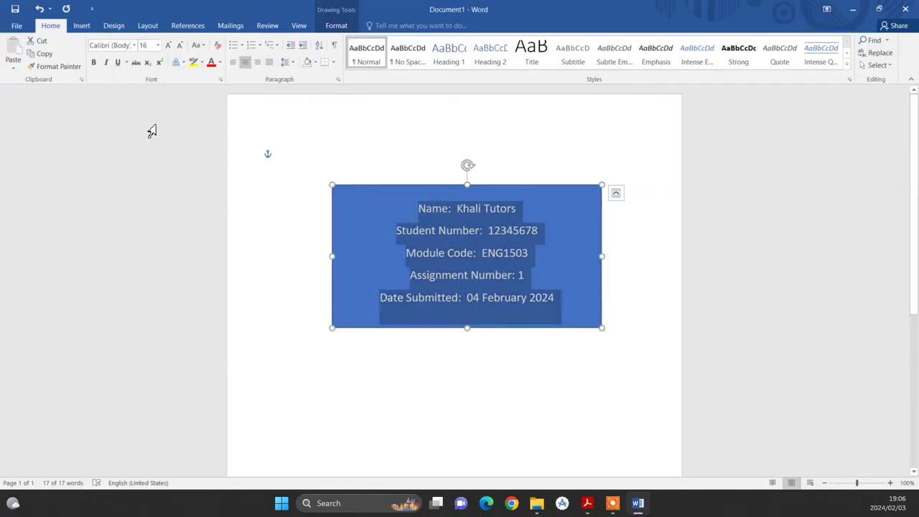
Move the rectangle slightly down and centre it horizontally on the page, then deselect it
click(640, 239)
click(468, 186)
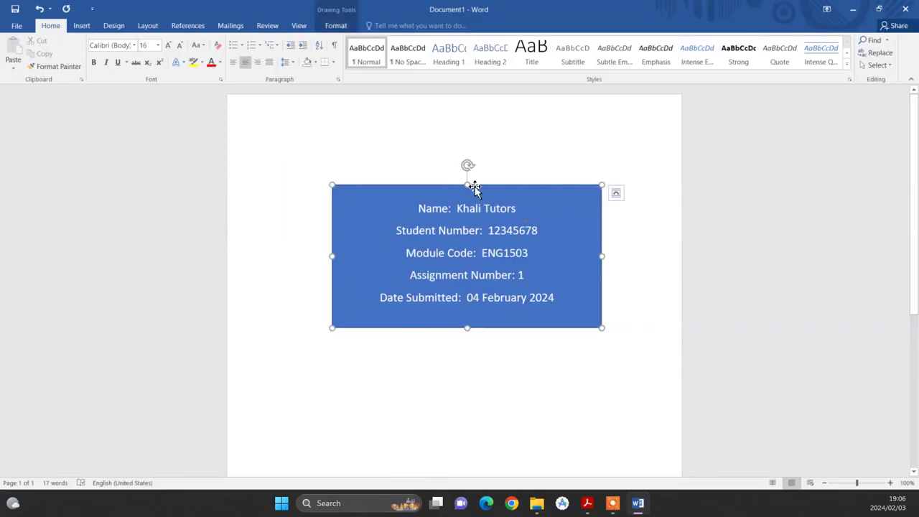
mouse_move(482, 188)
mouse_down()
mouse_move(457, 189)
mouse_move(550, 195)
mouse_move(393, 196)
mouse_move(473, 200)
mouse_up()
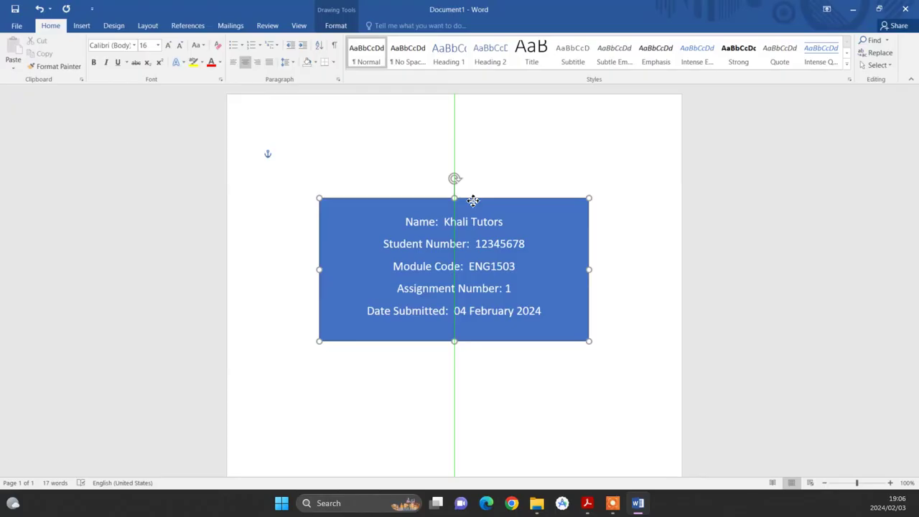
drag(473, 200, 474, 201)
click(604, 173)
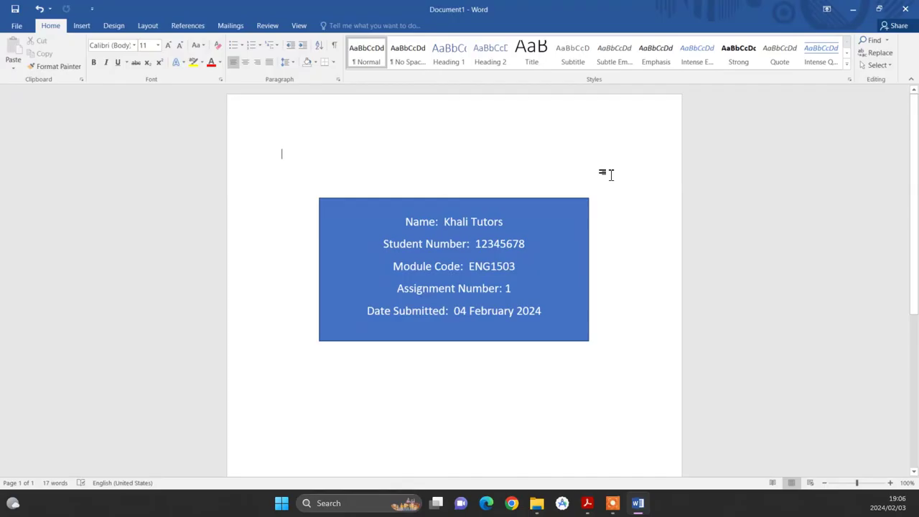
scroll(611, 174, down, 6)
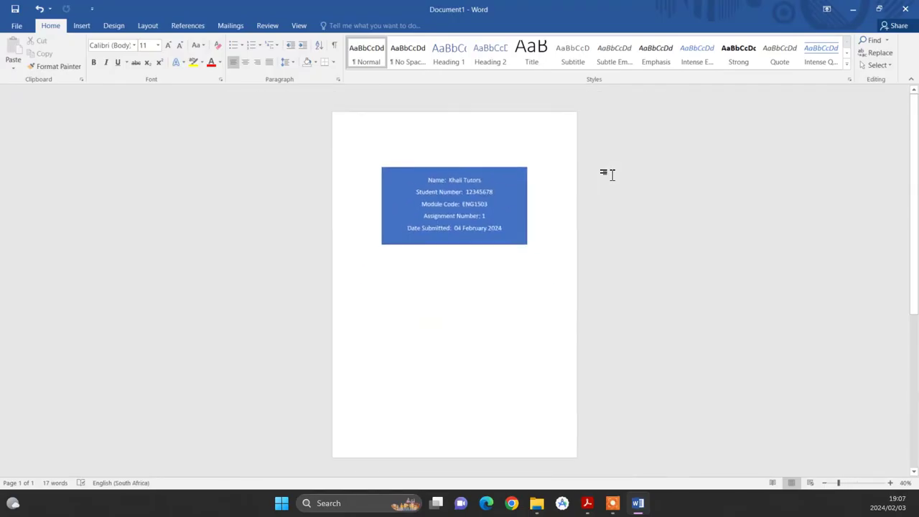
scroll(611, 174, up, 1)
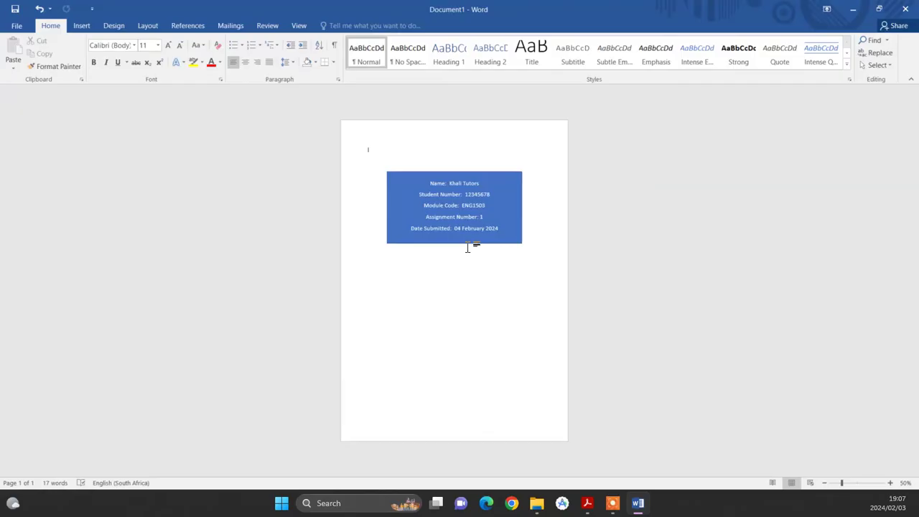
ctrl+scroll(532, 234, up, 3)
scroll(532, 235, down, 3)
scroll(552, 238, up, 3)
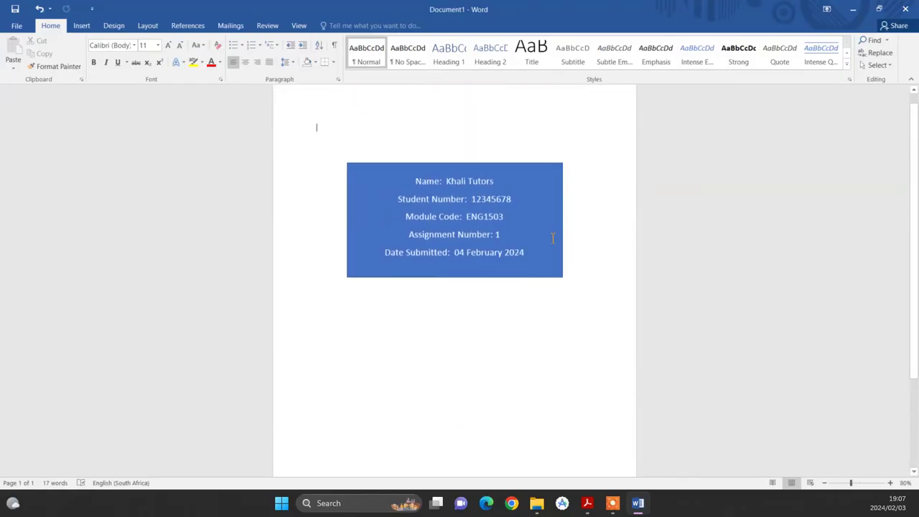